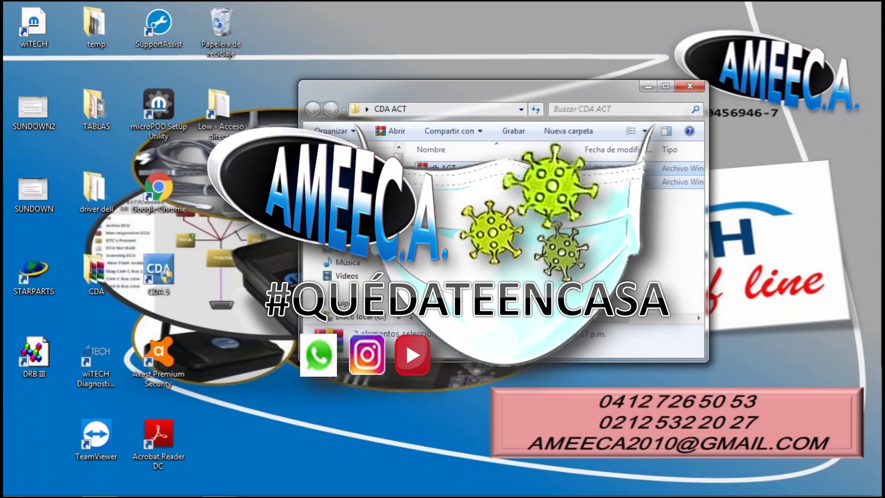
Extract the db ACT archive into the CDA ACT folder and move the extraction progress window clear of the file list.
{"action": "left_click", "coordinate": [405, 343]}
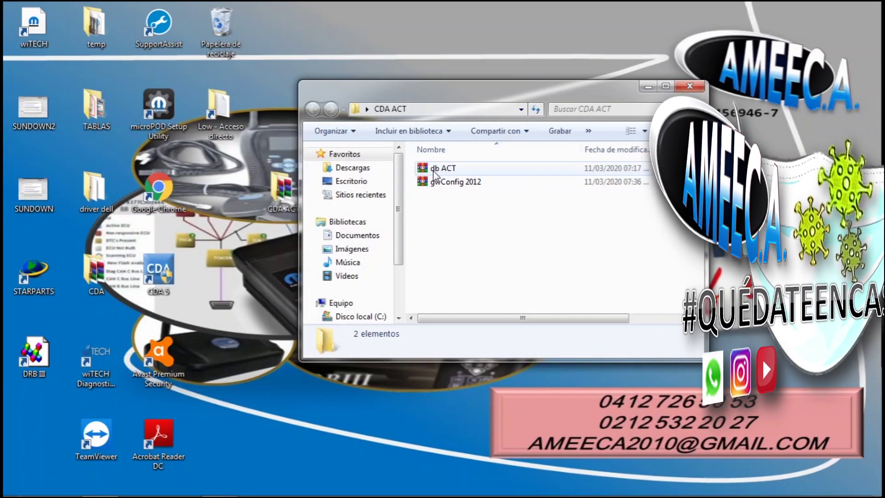
{"action": "left_click", "coordinate": [433, 169]}
{"action": "right_click", "coordinate": [433, 169]}
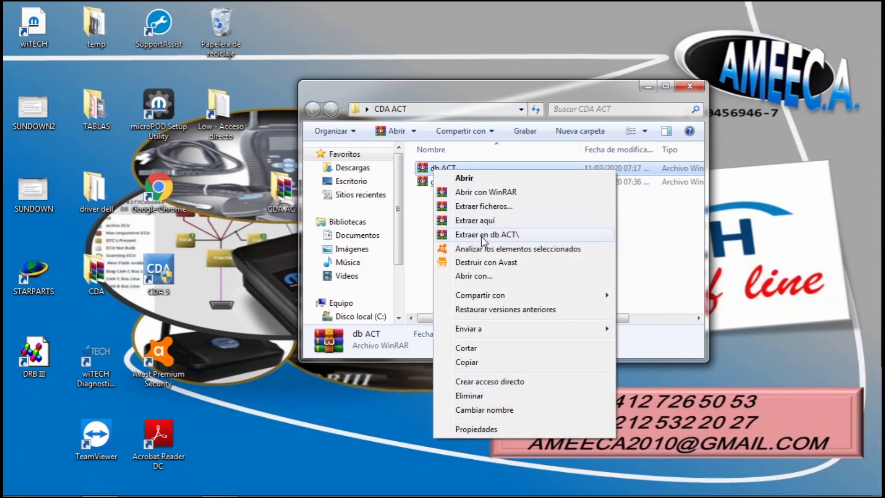
{"action": "left_click", "coordinate": [483, 222]}
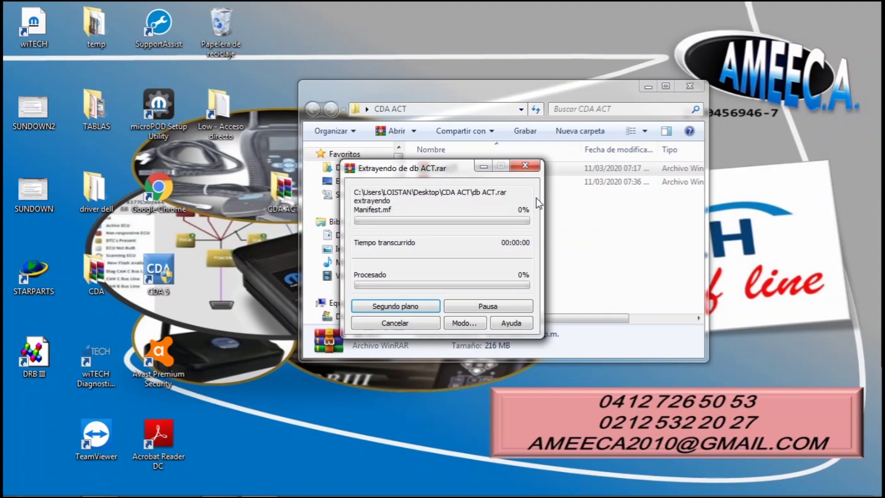
{"action": "left_click_drag", "start_coordinate": [464, 168], "coordinate": [290, 98]}
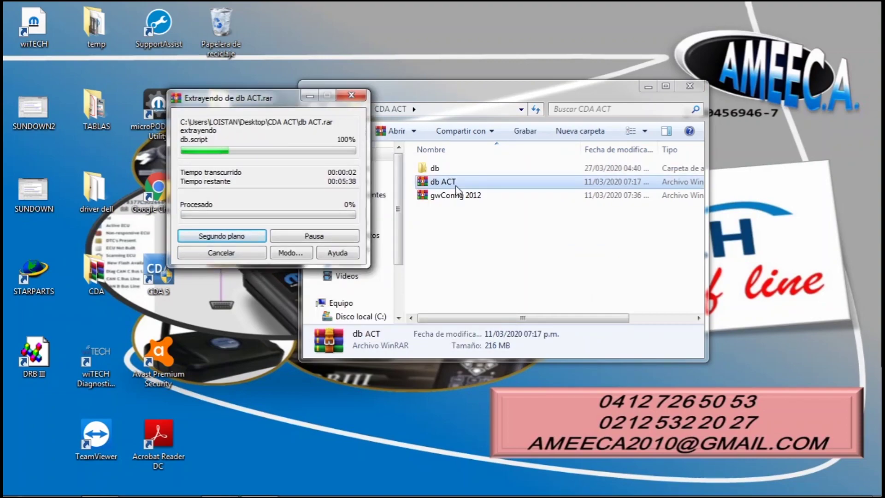
Extract the gwConfig 2012 archive into the CDA ACT folder and move the db ACT extraction window away from the desktop shortcuts.
{"action": "right_click", "coordinate": [446, 198]}
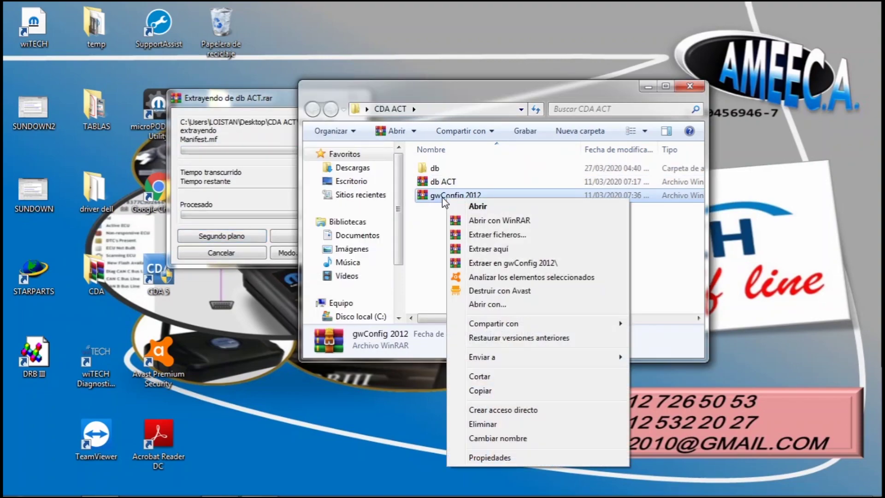
{"action": "left_click", "coordinate": [486, 249]}
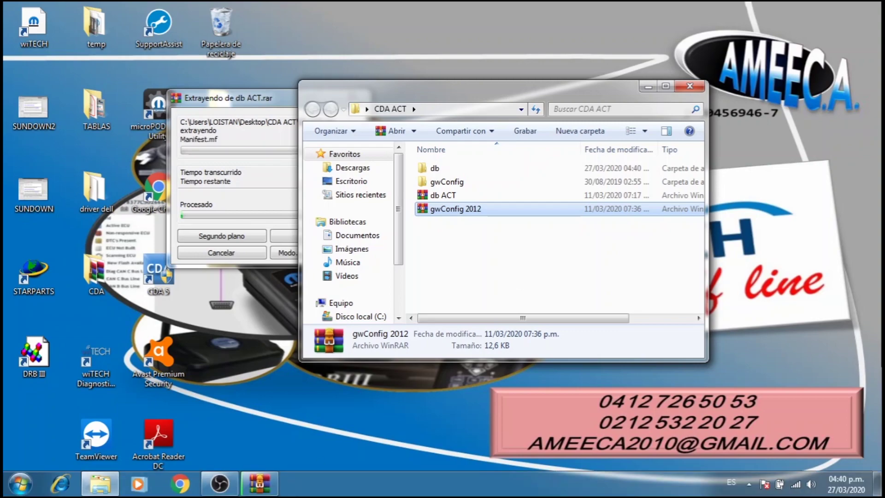
{"action": "left_click_drag", "start_coordinate": [278, 104], "coordinate": [564, 261]}
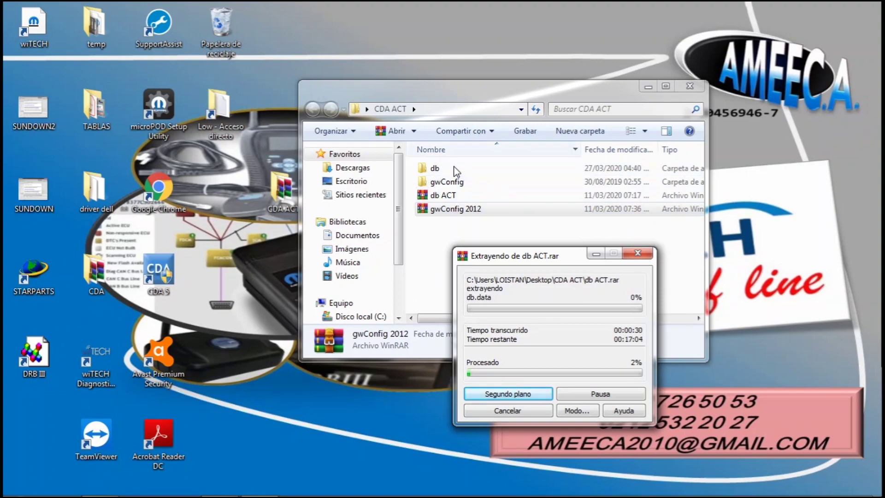
Switch to CDA 5 and start it in Disconnected Mode.
{"action": "double_click", "coordinate": [159, 272]}
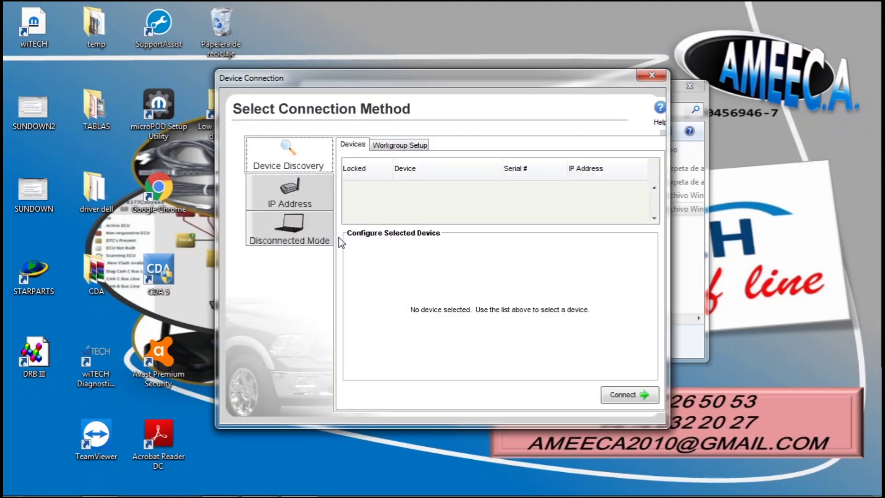
{"action": "left_click", "coordinate": [299, 233]}
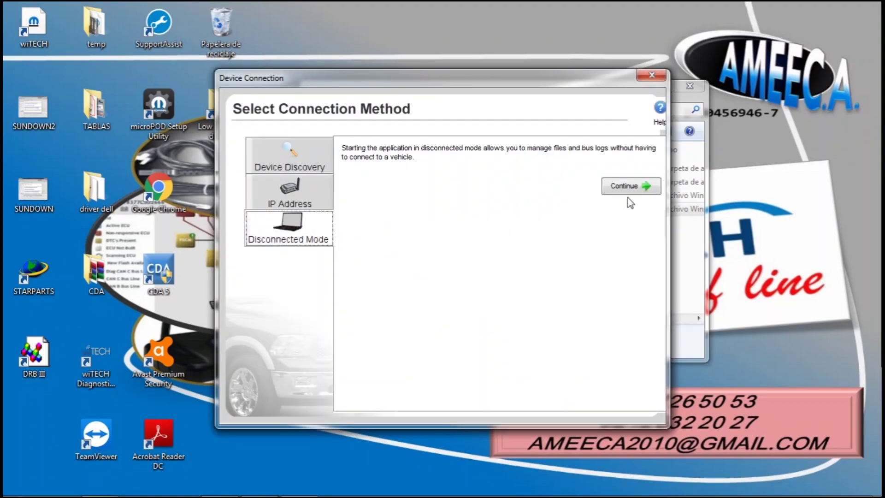
{"action": "left_click", "coordinate": [633, 185]}
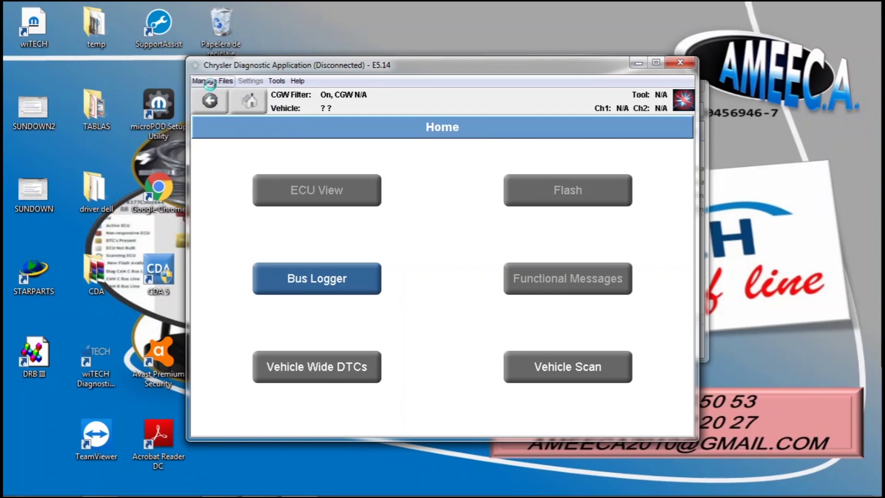
Check the date of the installed gwConfig file under Gateway Configuration, and close the application.
{"action": "left_click", "coordinate": [210, 82]}
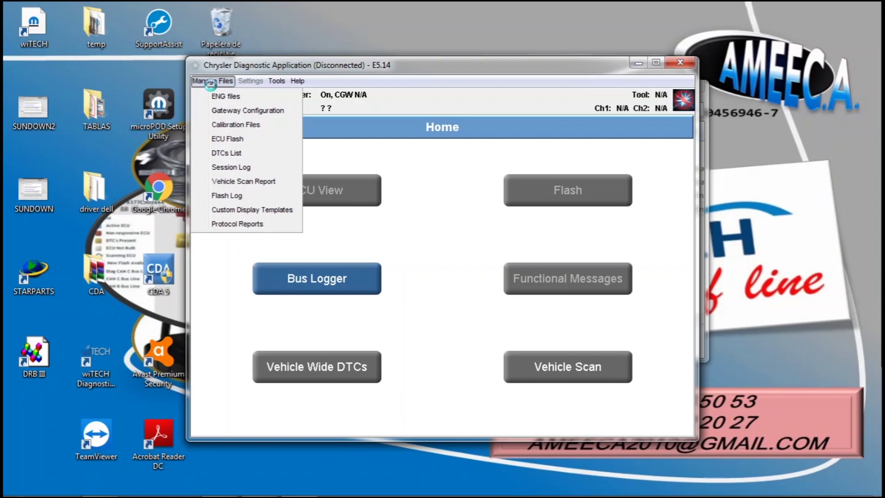
{"action": "left_click", "coordinate": [249, 111]}
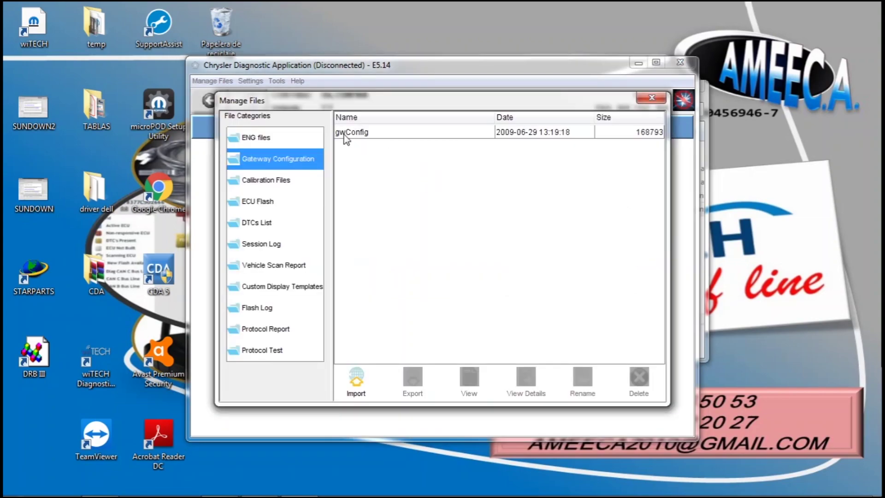
{"action": "left_click", "coordinate": [487, 134]}
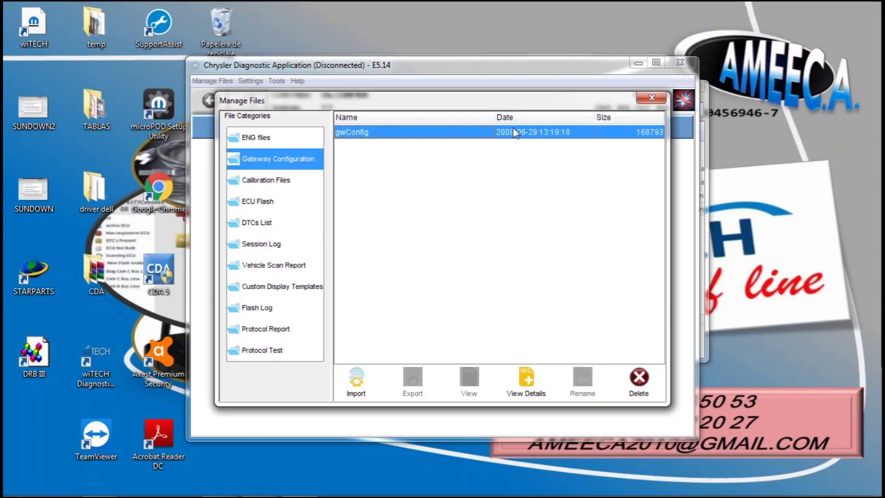
{"action": "left_click", "coordinate": [652, 98]}
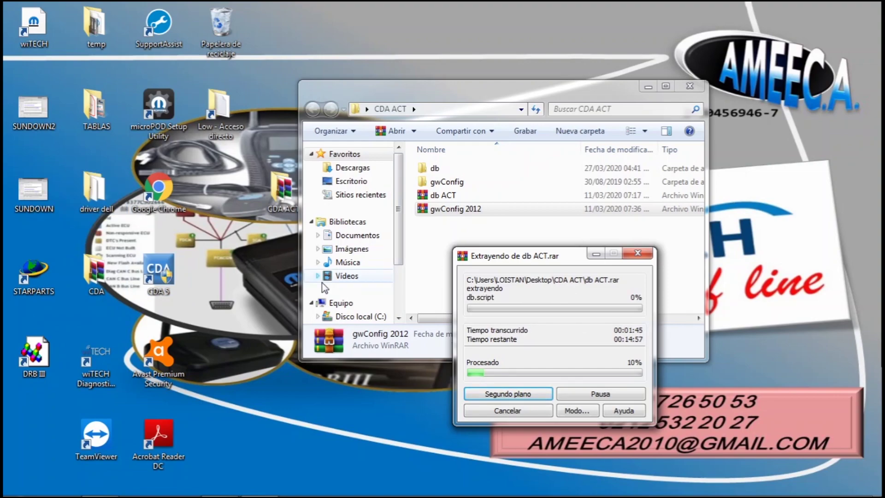
In File Explorer, open C:\Archivos de programa (x86)\DCC Tools\CDA_5\app\userData\engineeringTool\other\db.
{"action": "left_click", "coordinate": [360, 316]}
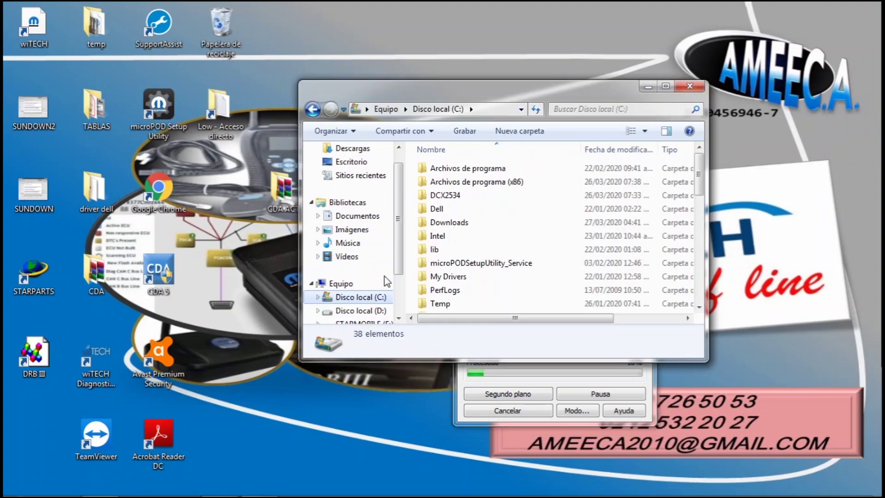
{"action": "double_click", "coordinate": [456, 182]}
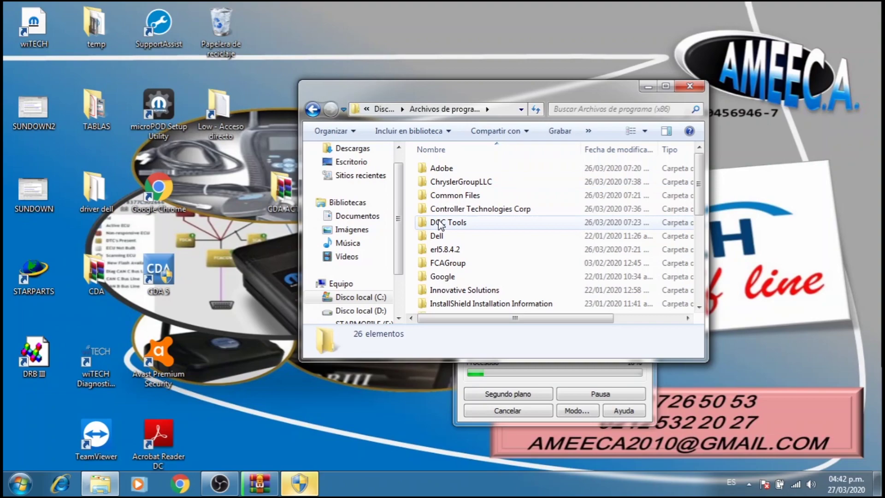
{"action": "double_click", "coordinate": [439, 225]}
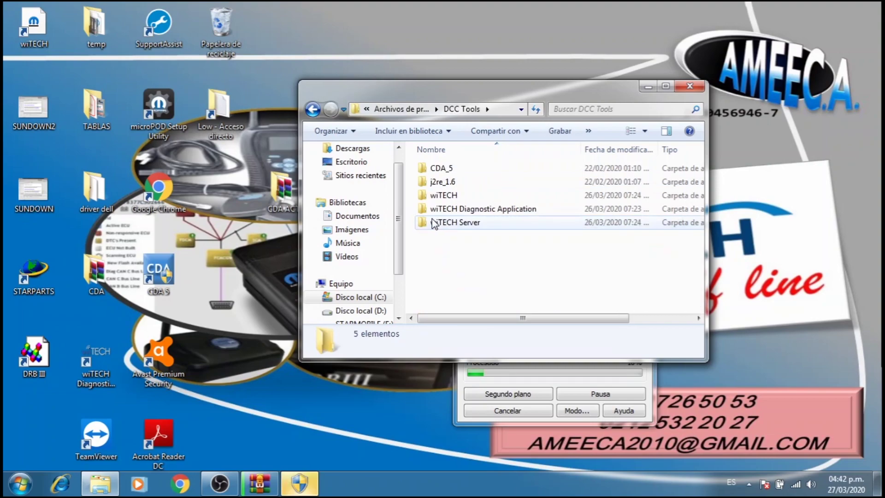
{"action": "double_click", "coordinate": [436, 169]}
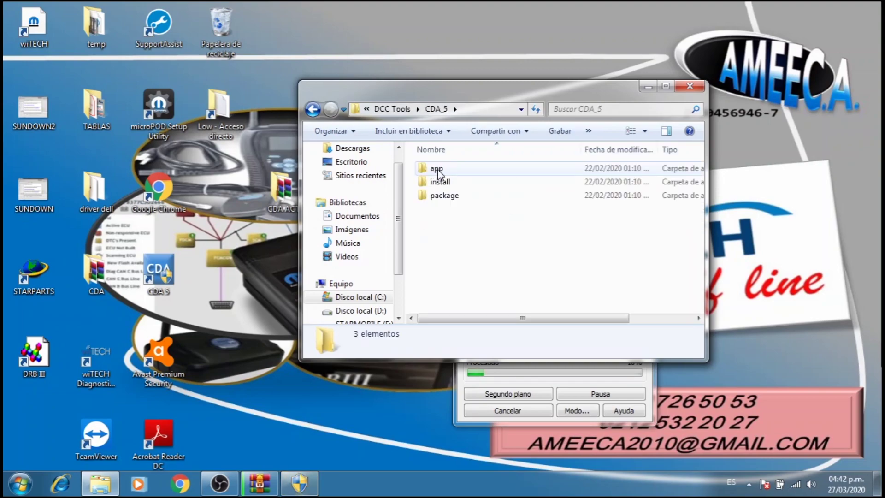
{"action": "double_click", "coordinate": [438, 170]}
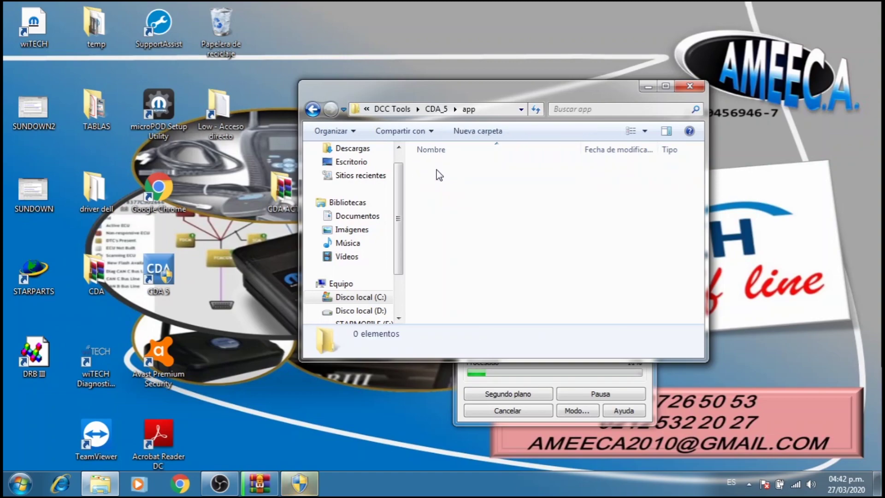
{"action": "double_click", "coordinate": [443, 236]}
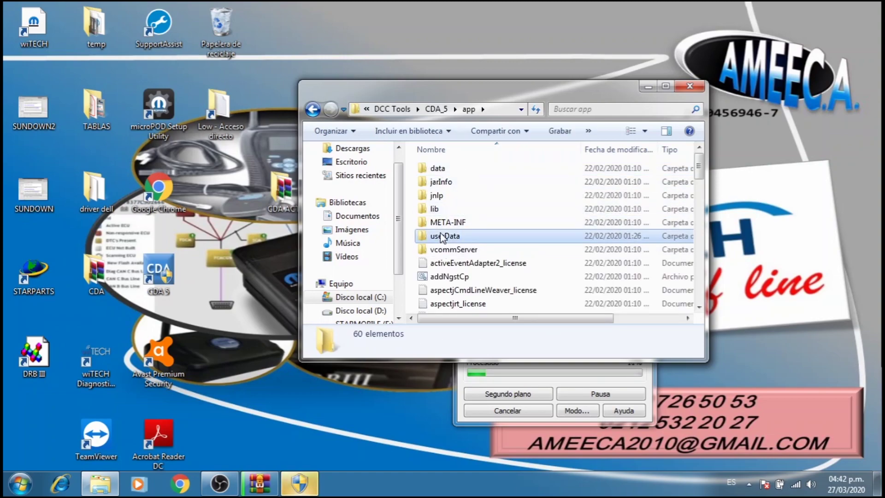
{"action": "double_click", "coordinate": [459, 170]}
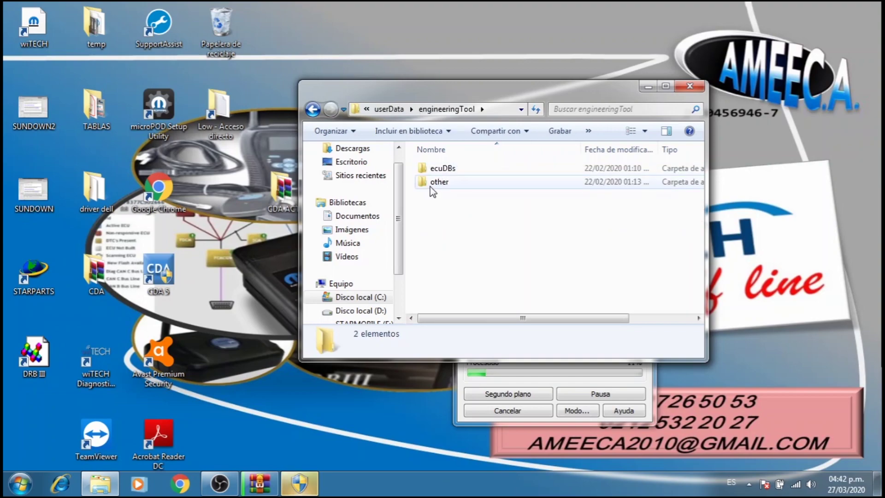
{"action": "double_click", "coordinate": [437, 182]}
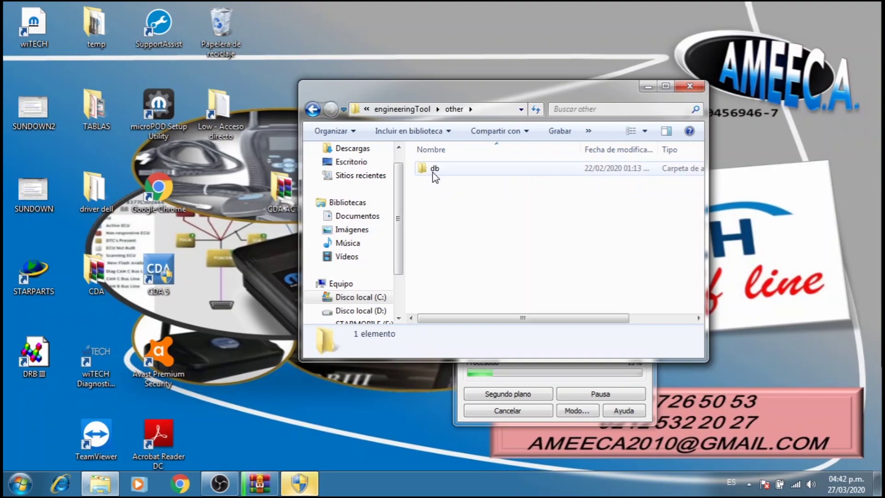
{"action": "double_click", "coordinate": [434, 172]}
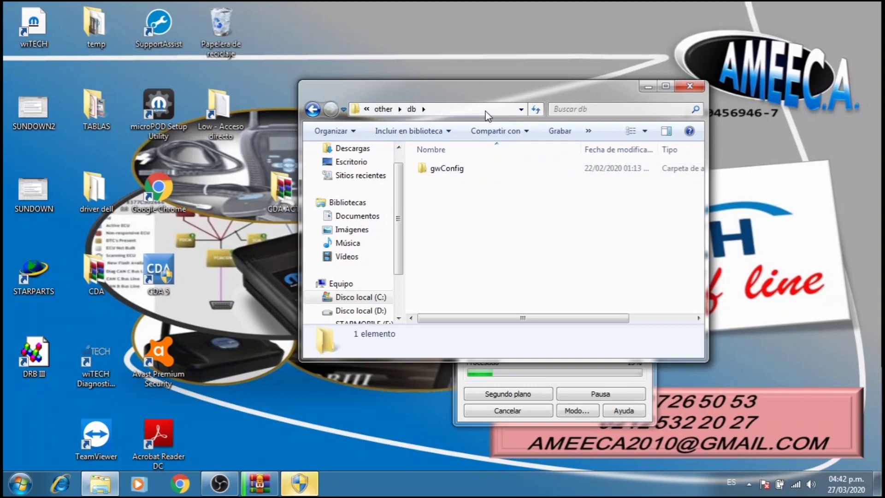
Arrange the db destination window and the desktop's CDA ACT folder so both are accessible, and copy the extracted gwConfig folder.
{"action": "left_click_drag", "start_coordinate": [585, 97], "coordinate": [686, 71]}
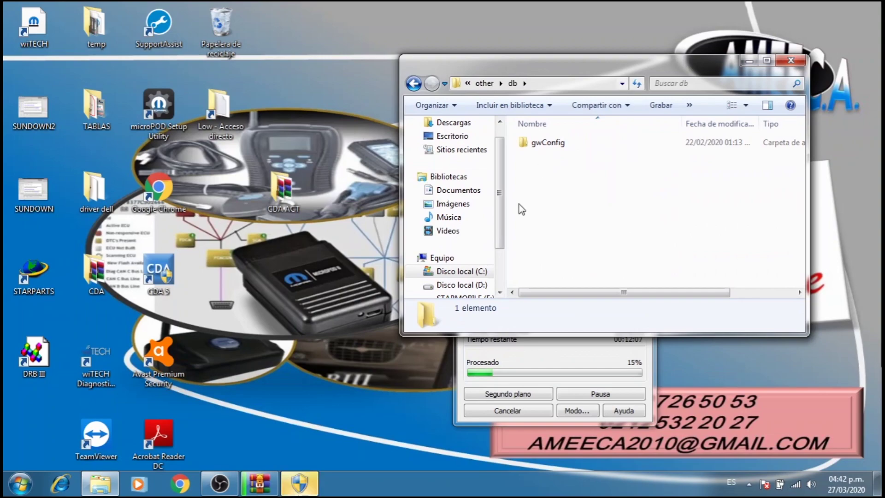
{"action": "double_click", "coordinate": [283, 189]}
{"action": "left_click_drag", "start_coordinate": [531, 86], "coordinate": [369, 240]}
{"action": "left_click", "coordinate": [398, 327]}
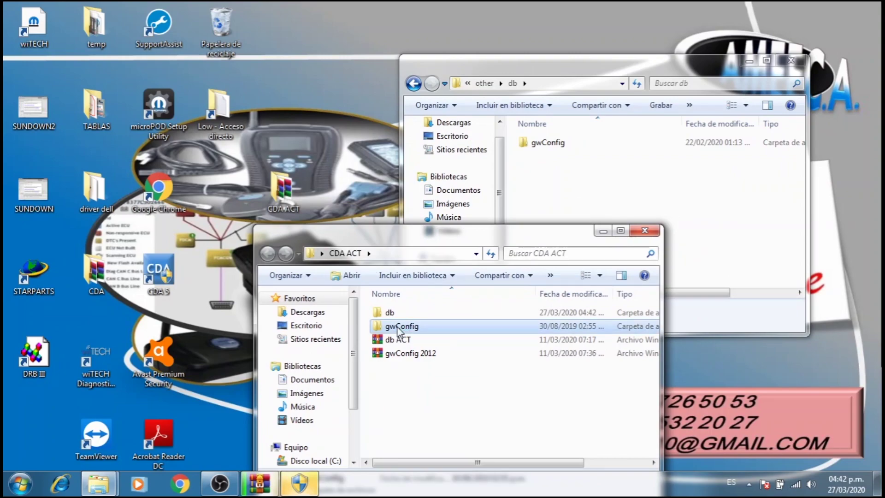
{"action": "right_click", "coordinate": [398, 328]}
{"action": "left_click", "coordinate": [426, 235]}
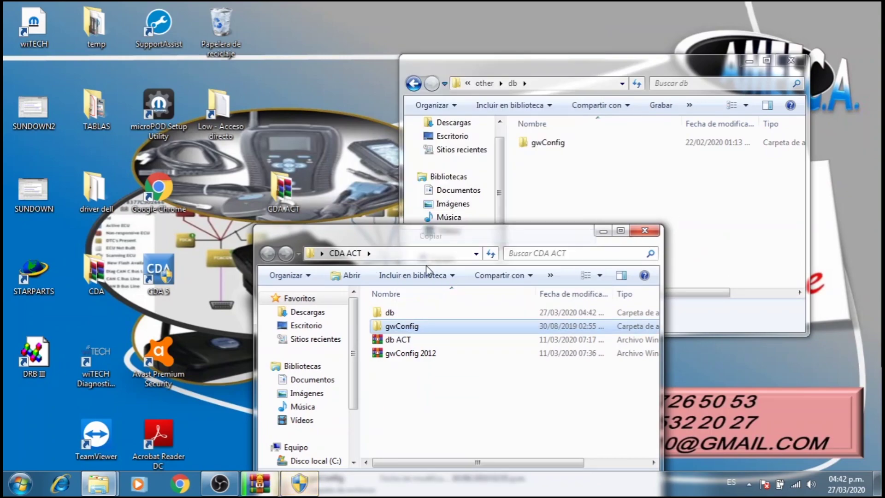
Paste the gwConfig folder into CDA's db folder, merging folders, replacing all conflicting files and granting administrator permission.
{"action": "left_click", "coordinate": [592, 176]}
{"action": "right_click", "coordinate": [591, 177]}
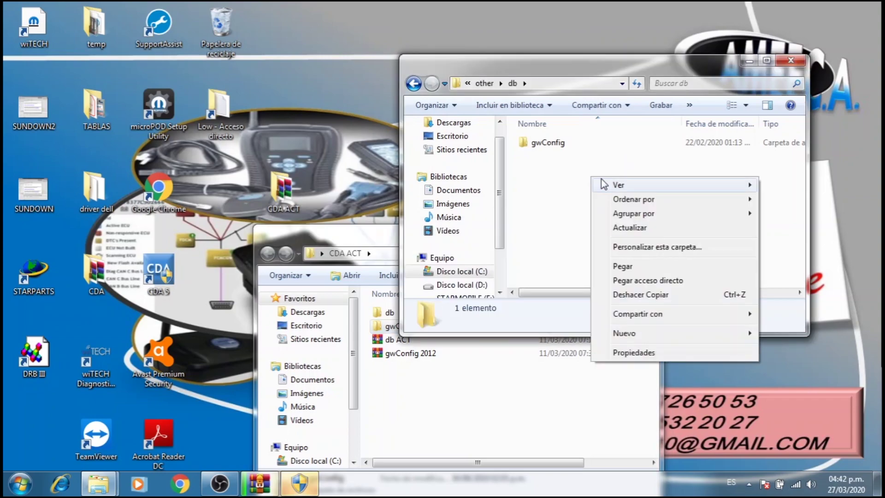
{"action": "left_click", "coordinate": [621, 266]}
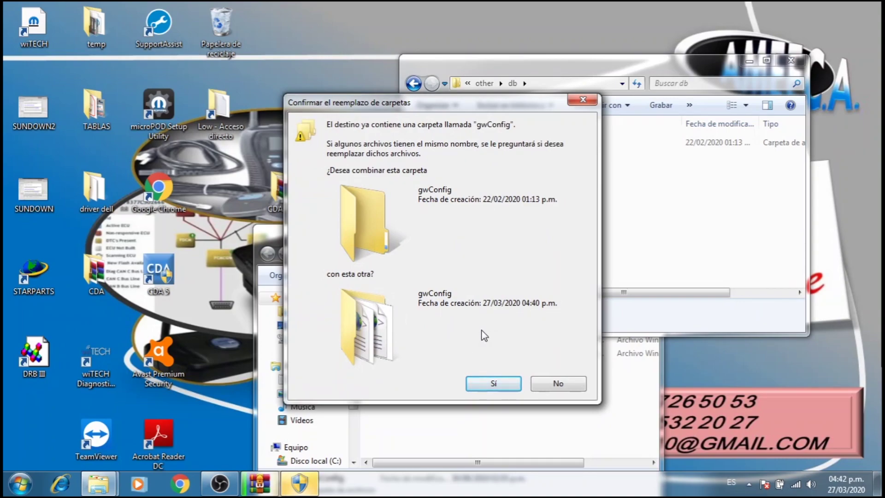
{"action": "left_click", "coordinate": [488, 383]}
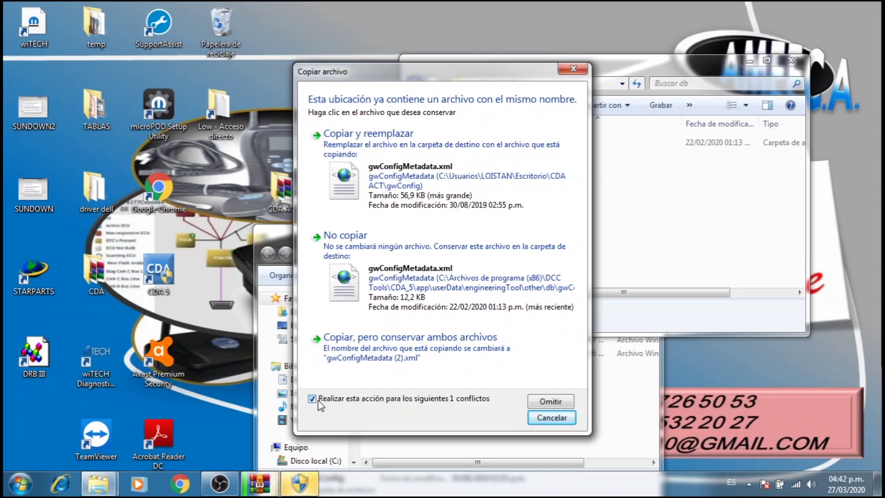
{"action": "left_click", "coordinate": [357, 136]}
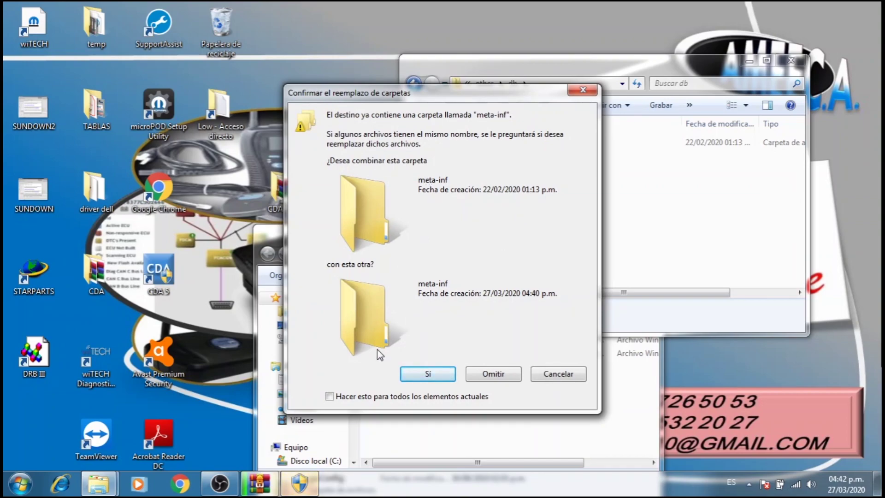
{"action": "left_click", "coordinate": [330, 395]}
{"action": "left_click", "coordinate": [426, 374]}
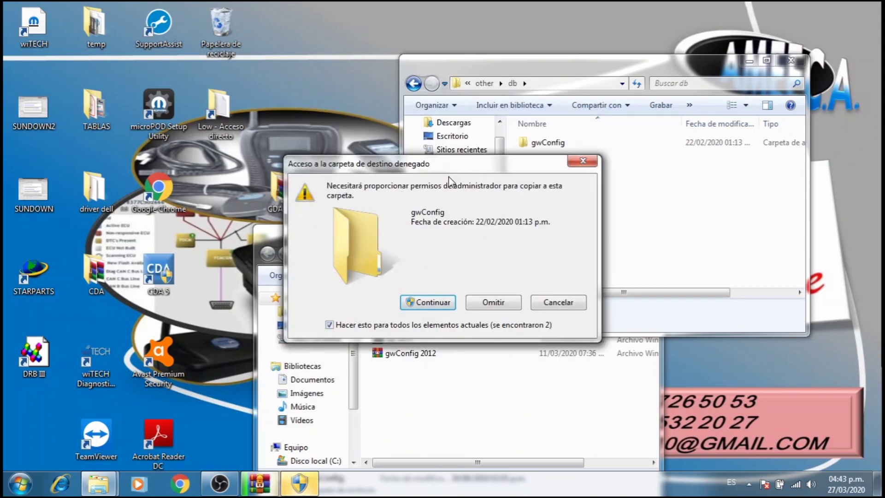
{"action": "left_click", "coordinate": [440, 304]}
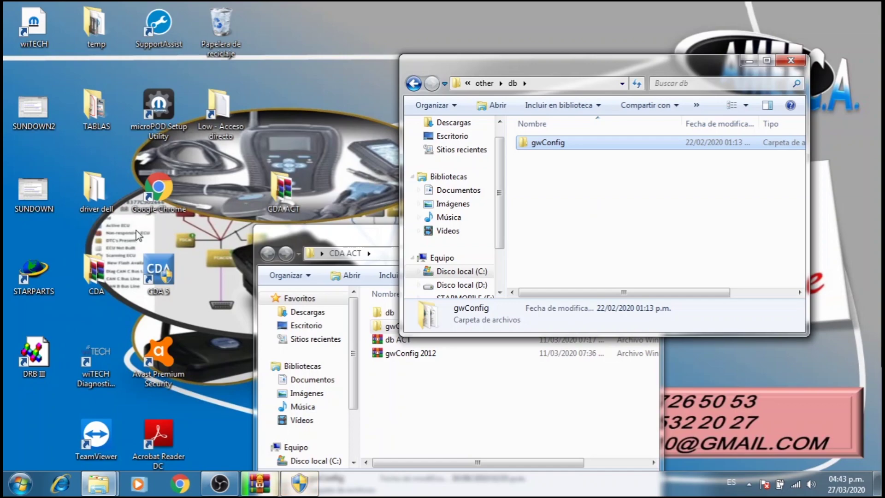
Switch back to CDA 5 by relaunching it in Disconnected Mode.
{"action": "left_click", "coordinate": [154, 272]}
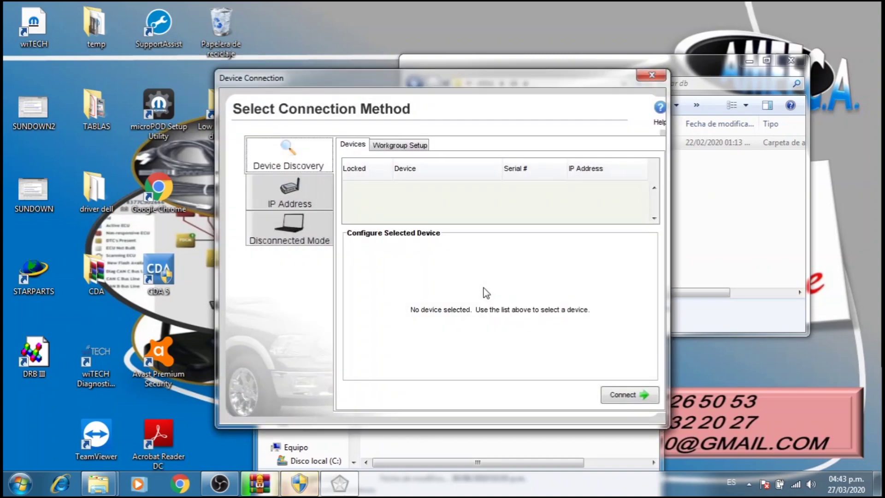
{"action": "left_click", "coordinate": [296, 233]}
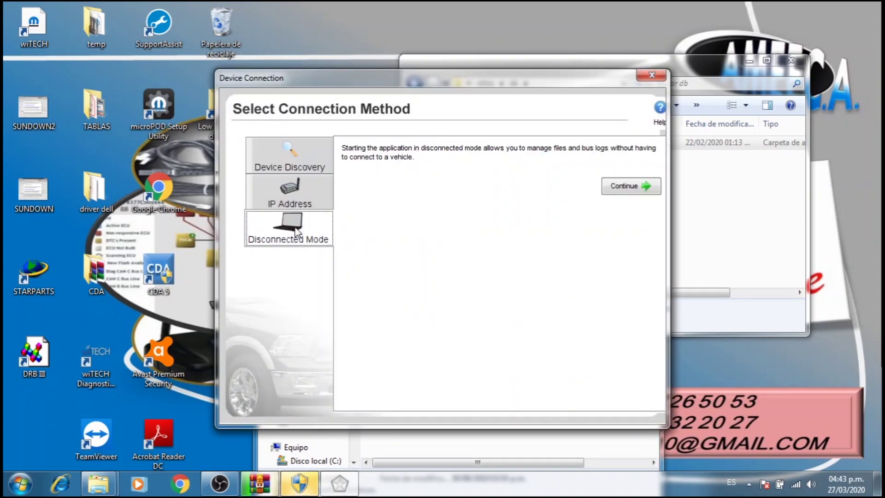
{"action": "left_click", "coordinate": [616, 185]}
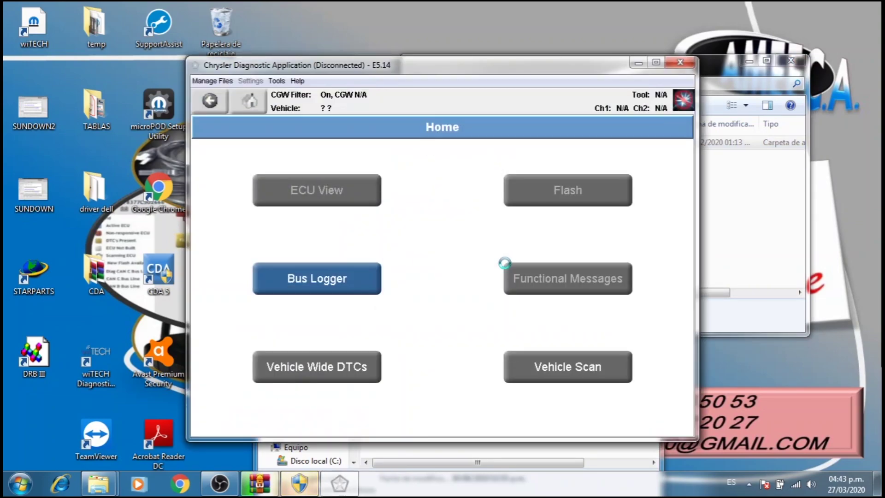
Review the gwConfig entry in CDA's Gateway Configuration files, then close the file manager and the application.
{"action": "left_click", "coordinate": [213, 81]}
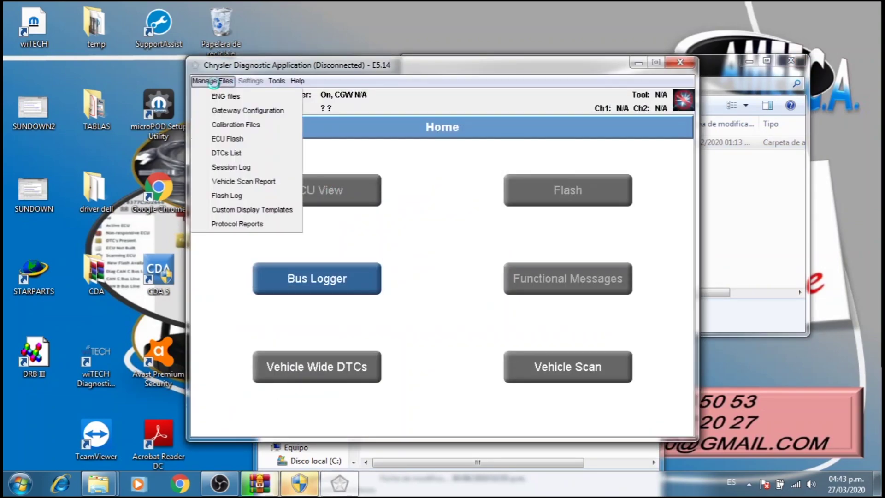
{"action": "left_click", "coordinate": [253, 110]}
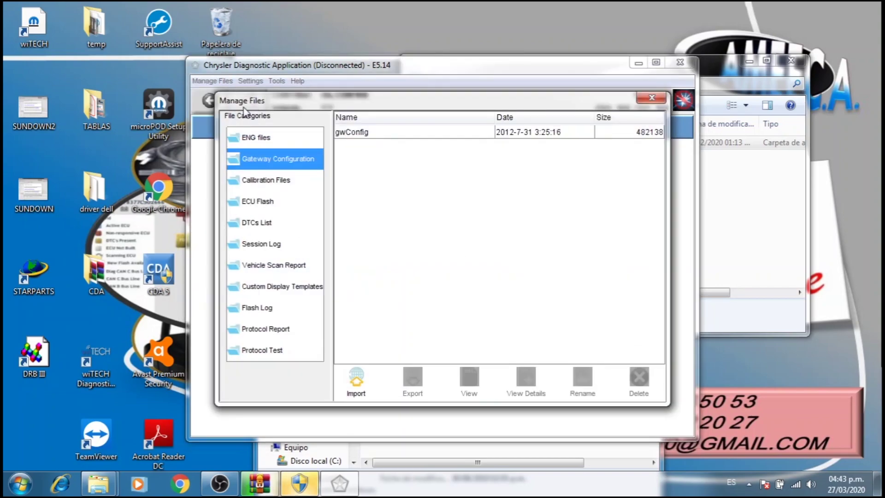
{"action": "left_click", "coordinate": [492, 134]}
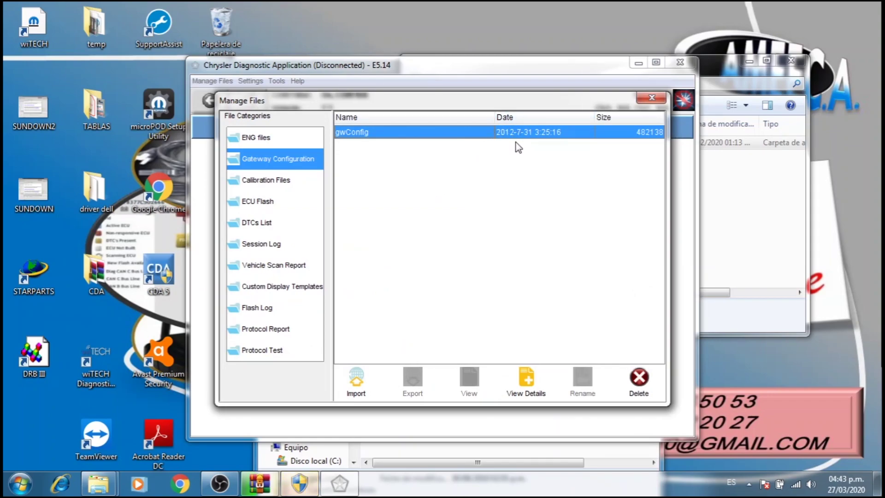
{"action": "left_click", "coordinate": [650, 99]}
{"action": "left_click", "coordinate": [677, 62]}
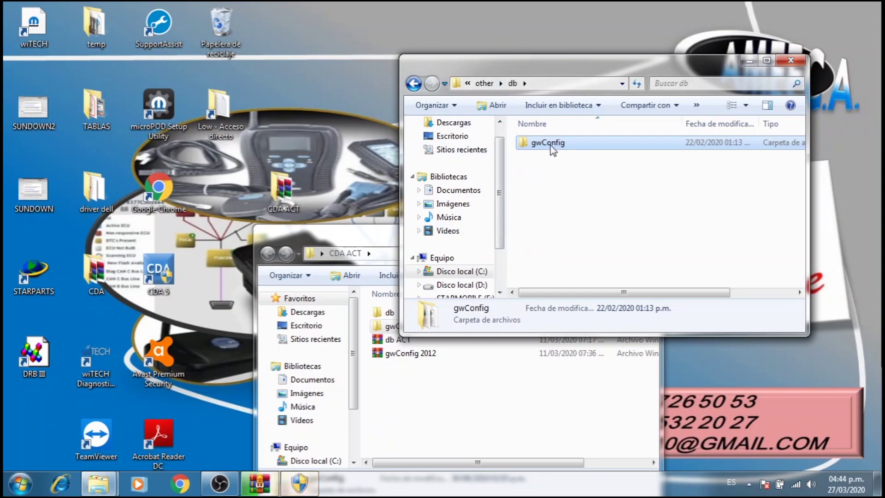
In File Explorer, open CDA's engineeringTool\ecuDBs folder and select the extracted db folder in the CDA ACT window.
{"action": "left_click", "coordinate": [414, 84]}
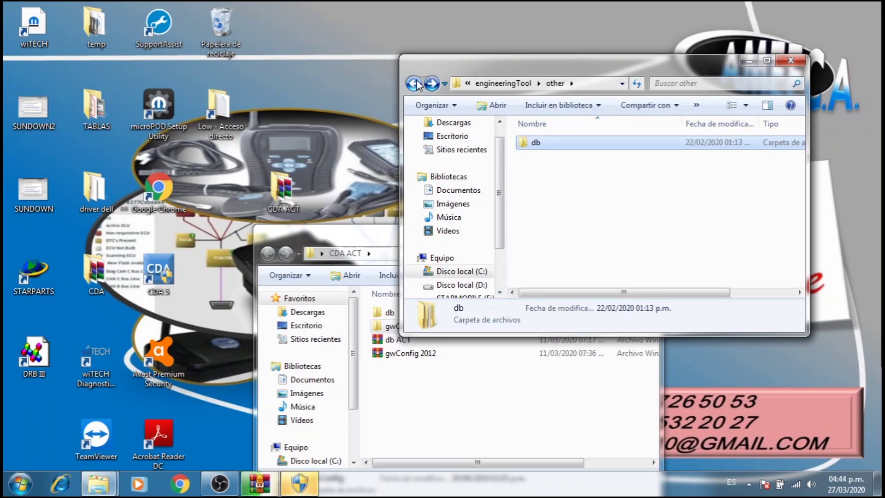
{"action": "left_click", "coordinate": [414, 84]}
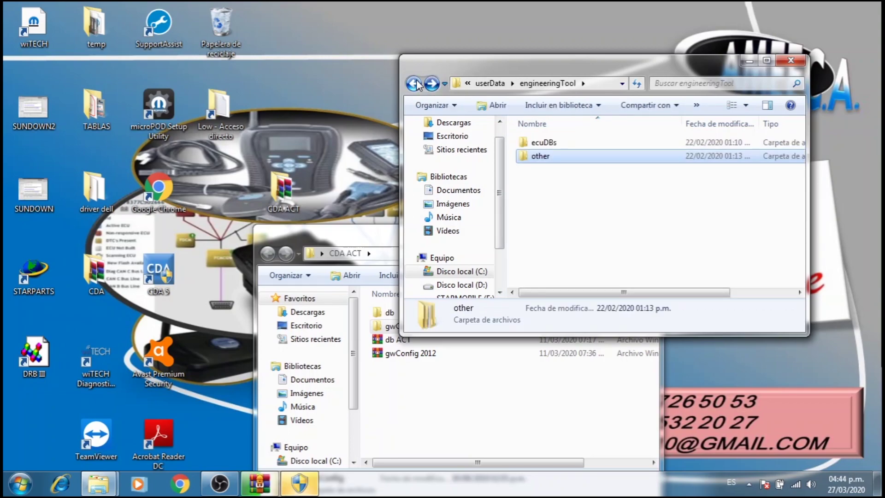
{"action": "double_click", "coordinate": [542, 144]}
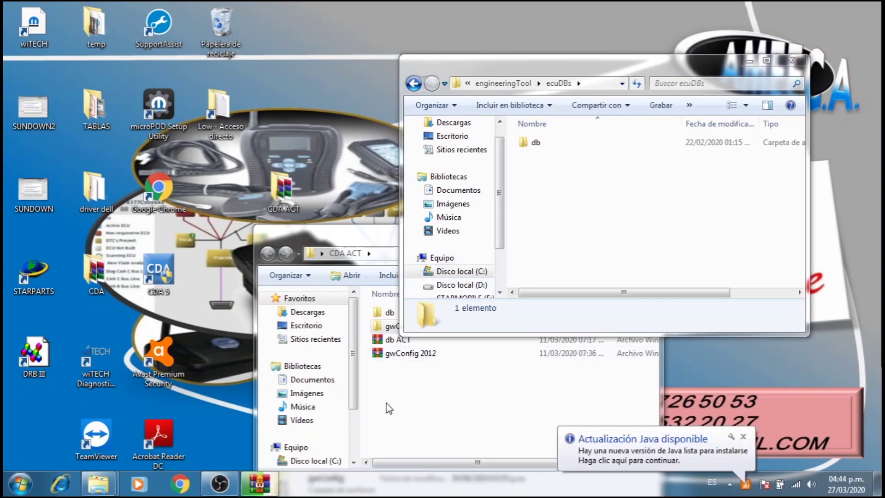
{"action": "left_click", "coordinate": [259, 483]}
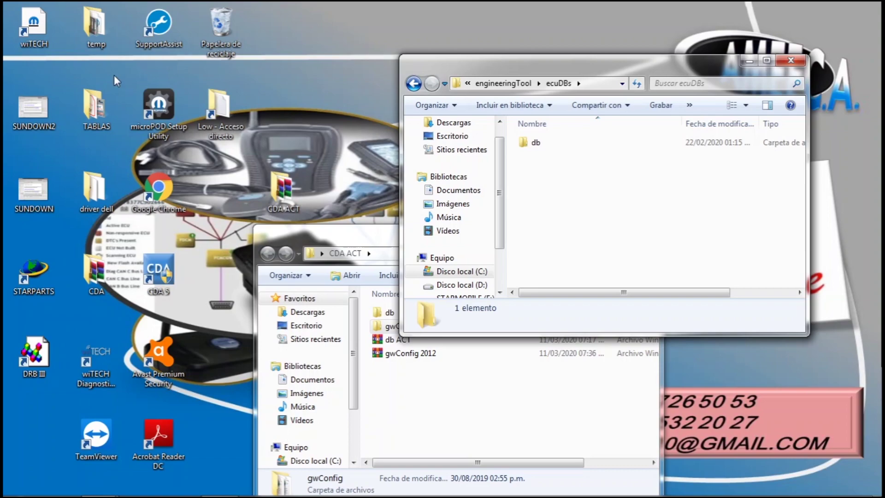
{"action": "left_click", "coordinate": [395, 396]}
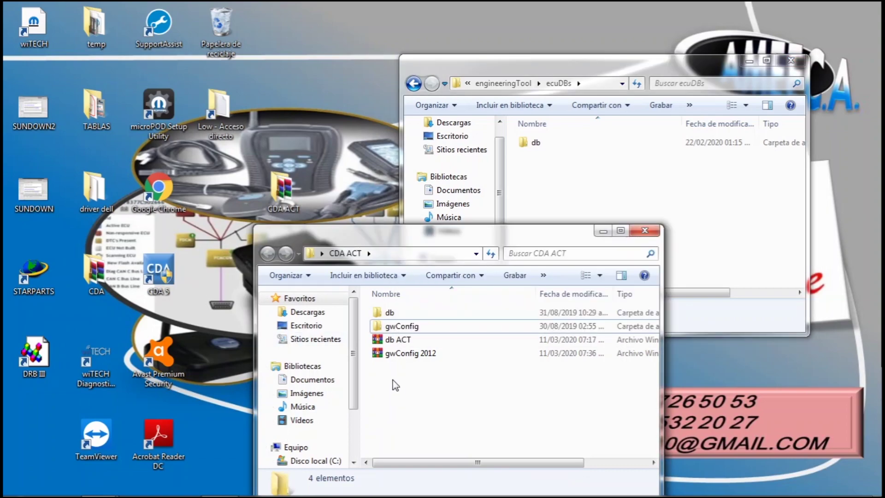
{"action": "left_click", "coordinate": [389, 313]}
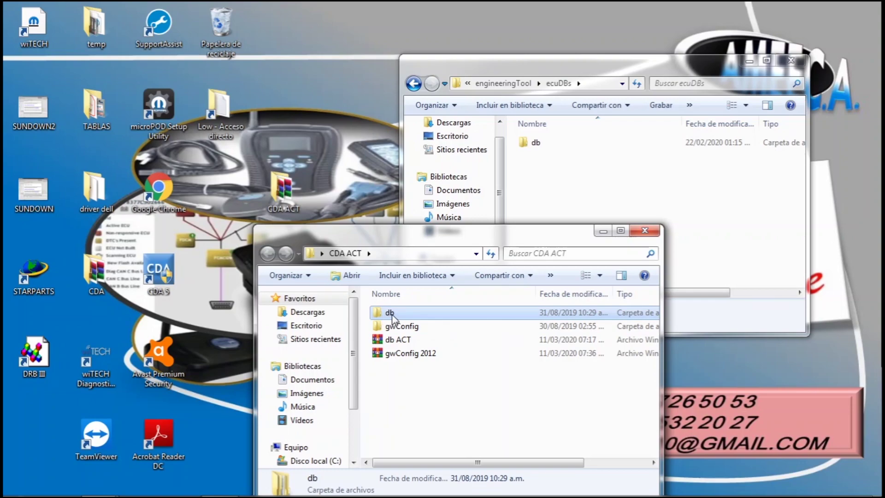
Check the size and contents of the existing db folder in ecuDBs through its properties.
{"action": "left_click", "coordinate": [528, 141]}
{"action": "right_click", "coordinate": [528, 141]}
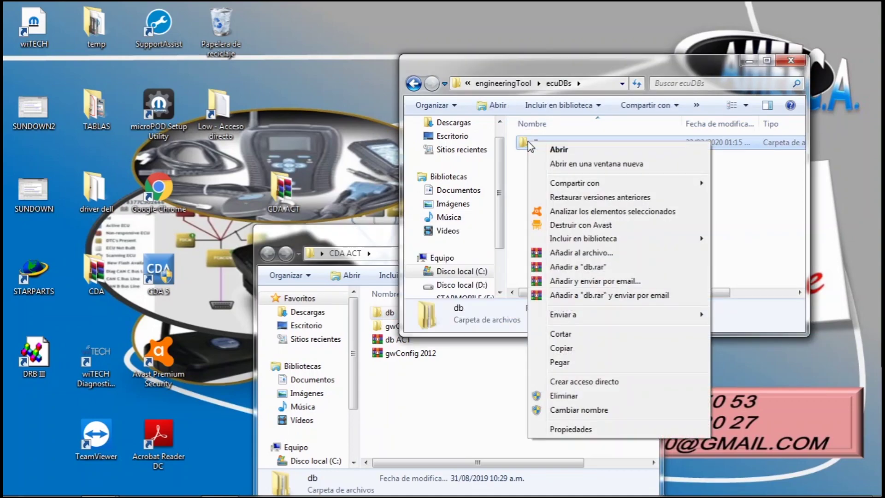
{"action": "left_click", "coordinate": [577, 430]}
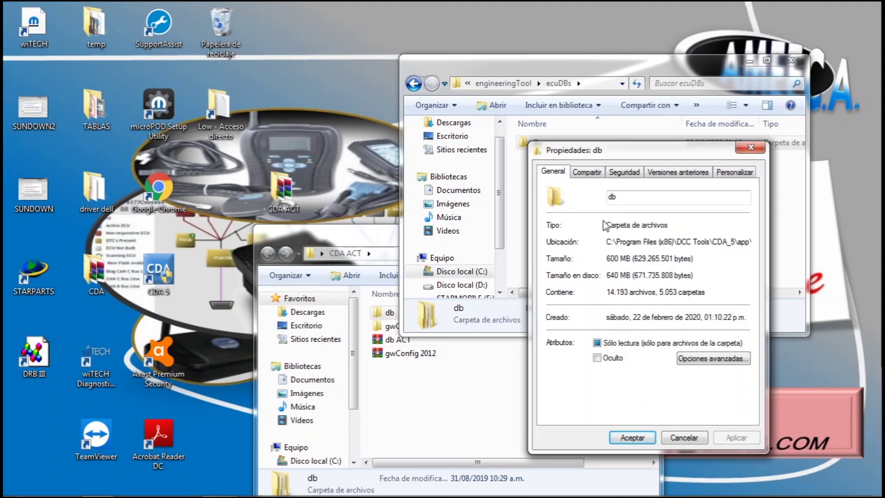
{"action": "left_click", "coordinate": [750, 147]}
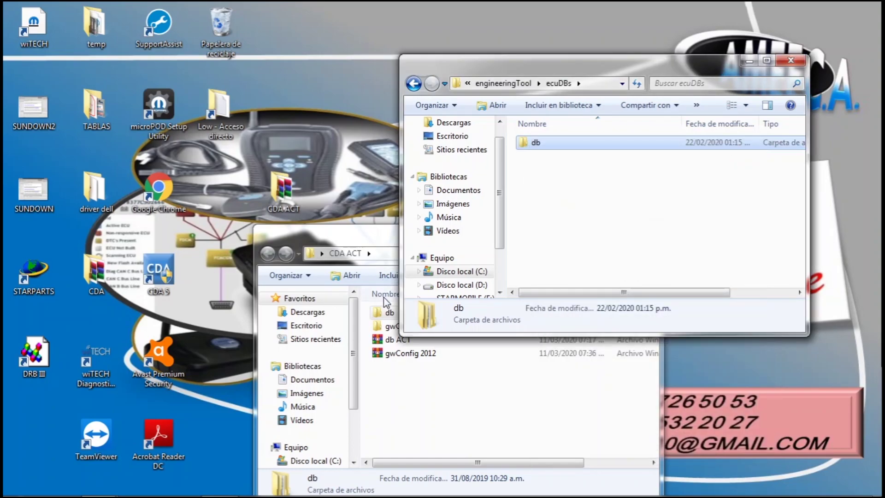
Copy the extracted db folder from CDA ACT and paste it into the ecuDBs folder.
{"action": "left_click", "coordinate": [409, 383]}
{"action": "right_click", "coordinate": [391, 312]}
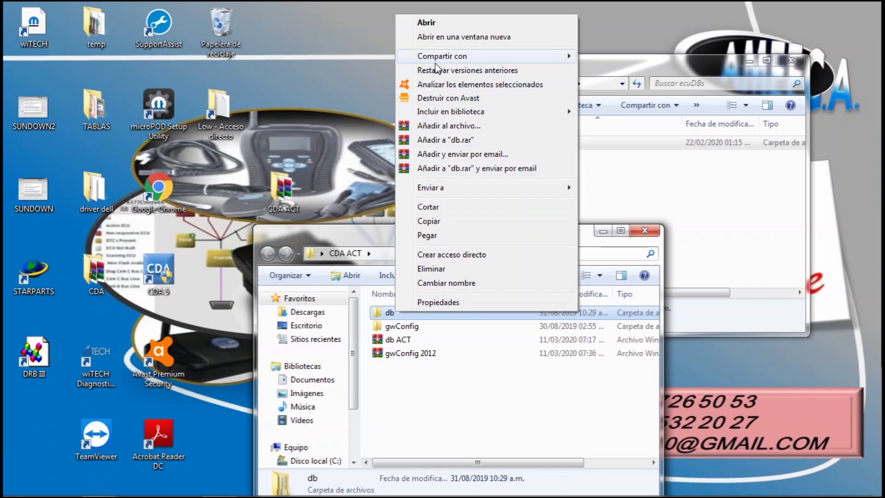
{"action": "left_click", "coordinate": [429, 221]}
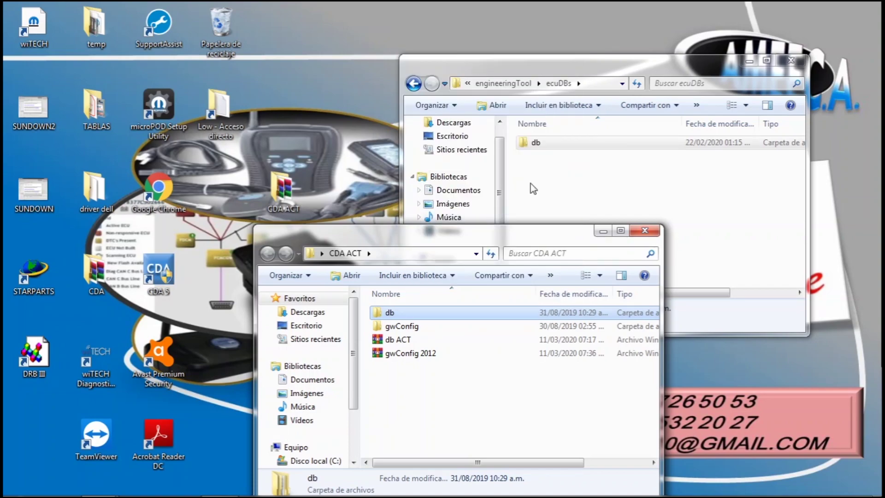
{"action": "left_click", "coordinate": [535, 174]}
{"action": "right_click", "coordinate": [535, 174]}
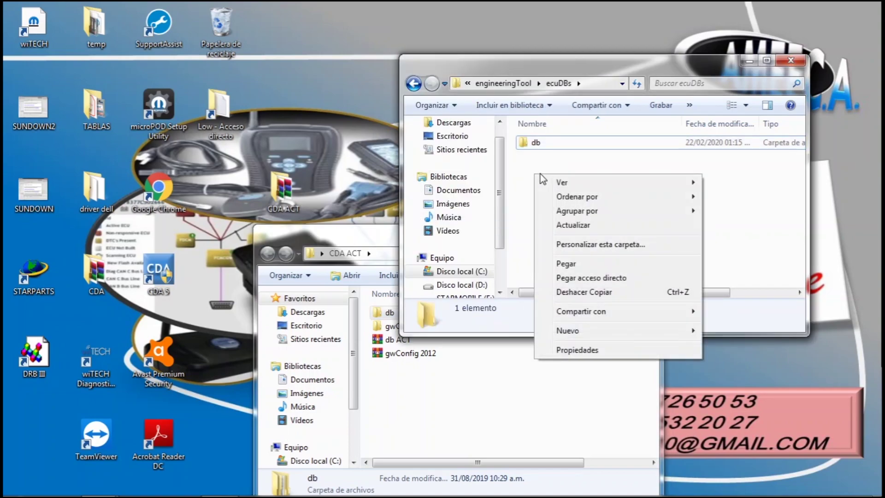
{"action": "left_click", "coordinate": [569, 264]}
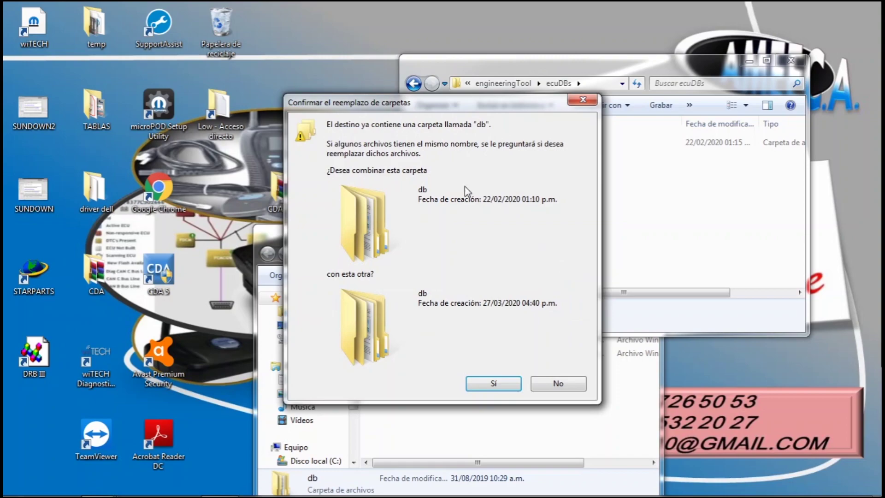
Merge the db folder and all matching subfolders, replace every conflicting file, and grant administrator permission for all items.
{"action": "left_click", "coordinate": [492, 384]}
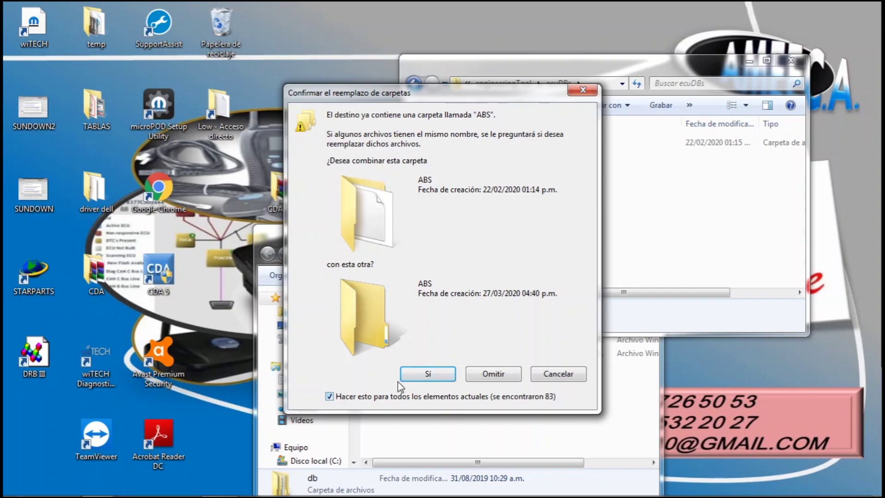
{"action": "left_click", "coordinate": [426, 374]}
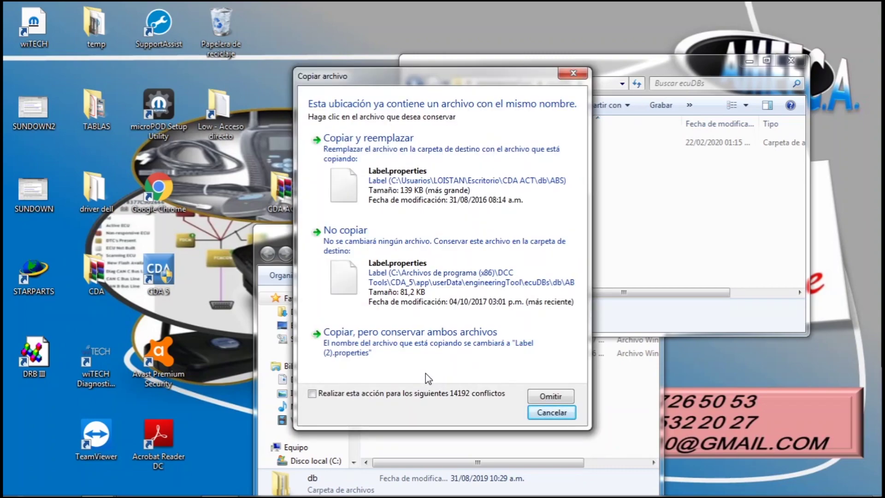
{"action": "left_click", "coordinate": [312, 395]}
{"action": "left_click", "coordinate": [361, 145]}
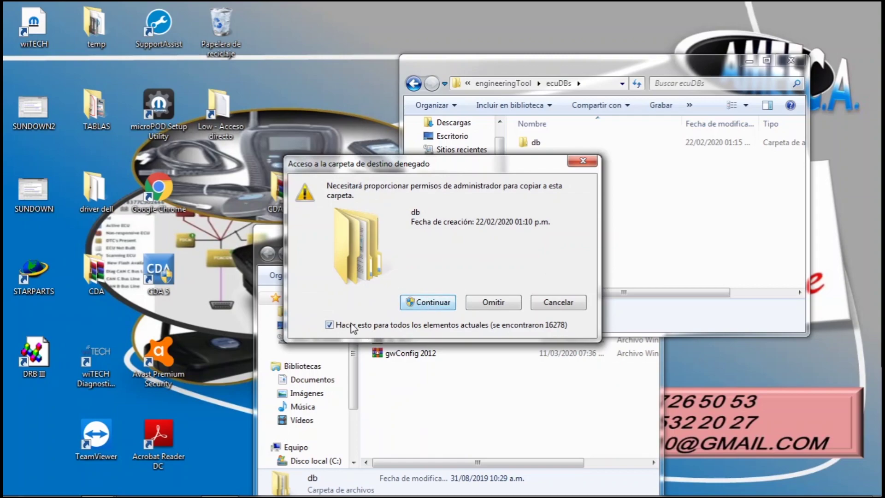
{"action": "left_click", "coordinate": [429, 302]}
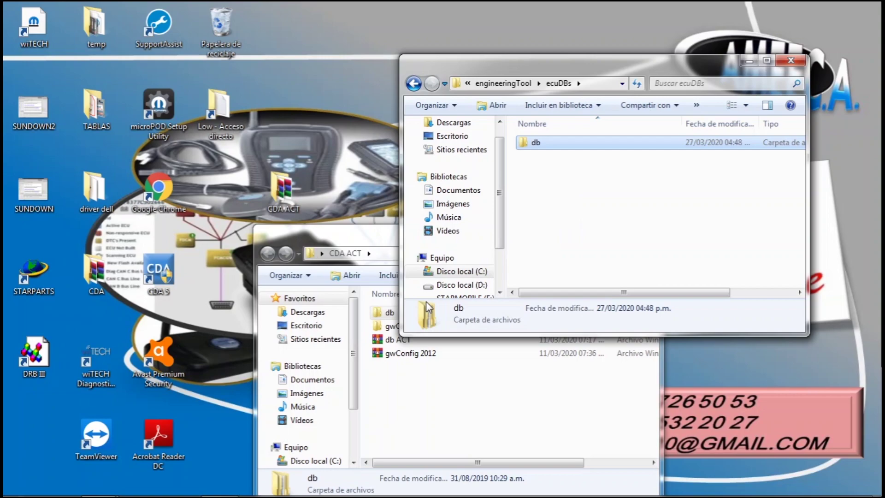
Inspect the properties of the merged db folder in ecuDBs to verify its size and file count.
{"action": "left_click", "coordinate": [519, 211]}
{"action": "right_click", "coordinate": [530, 145]}
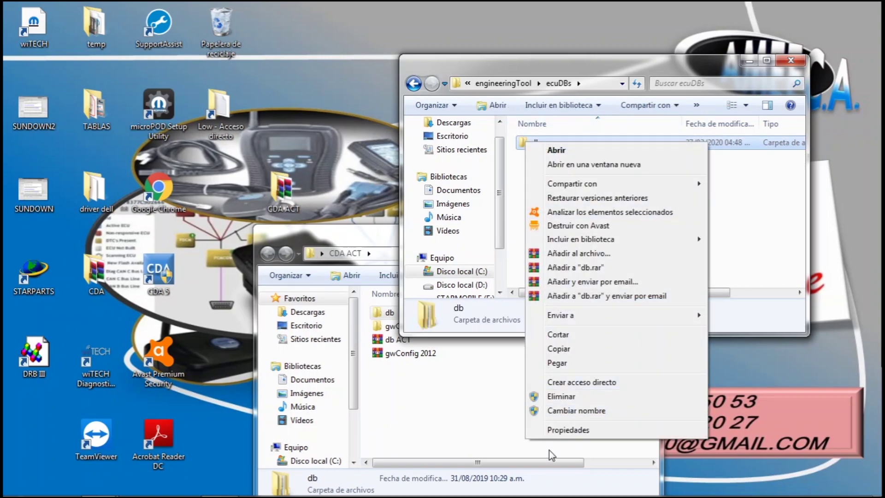
{"action": "left_click", "coordinate": [562, 430]}
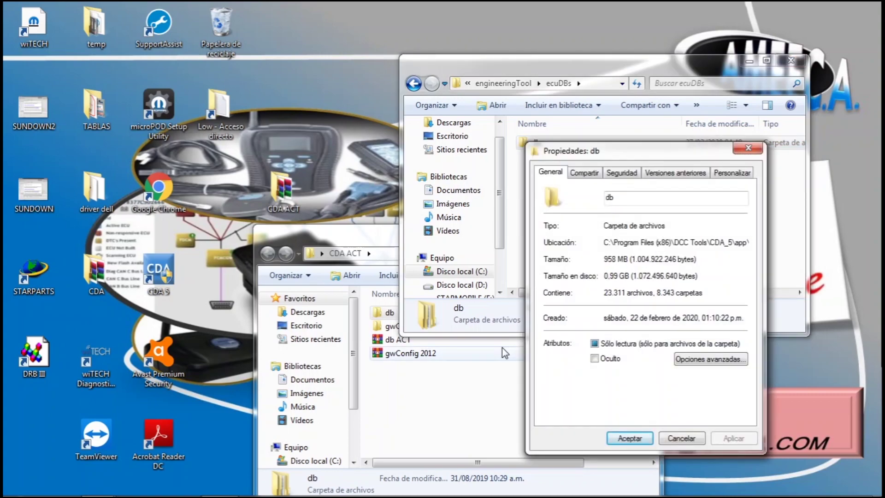